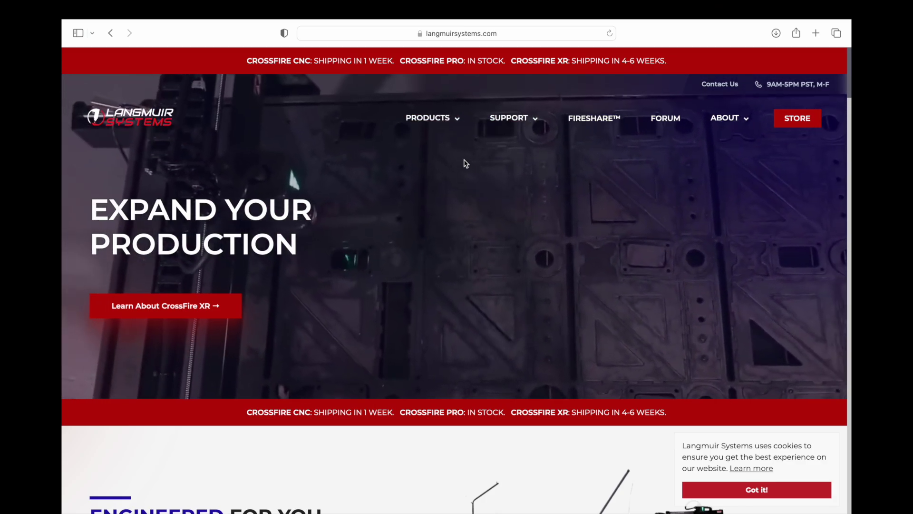
Load langmuirsystems.com in Safari, showing the red and black LANGMUIR SYSTEMS logo
mouse_move(443, 119)
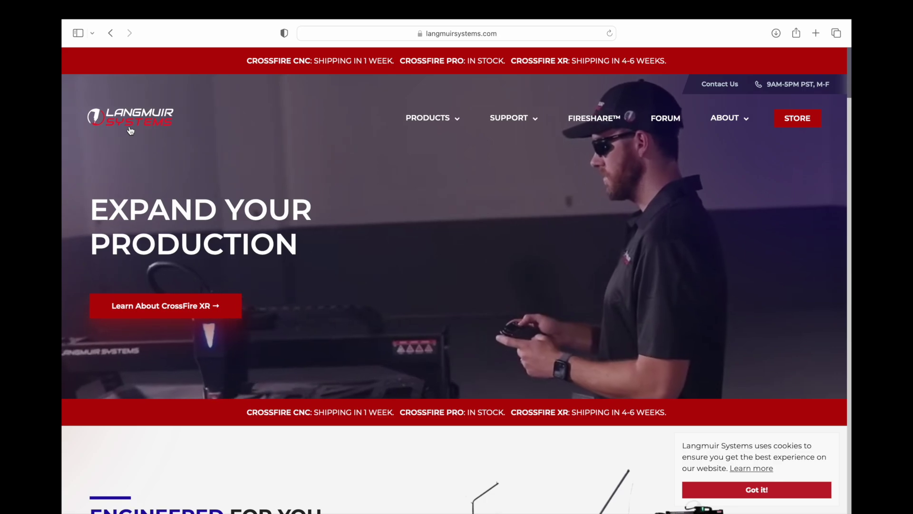
Take a region screenshot of just the LANGMUIR SYSTEMS logo
scroll(134, 130, "down", 2)
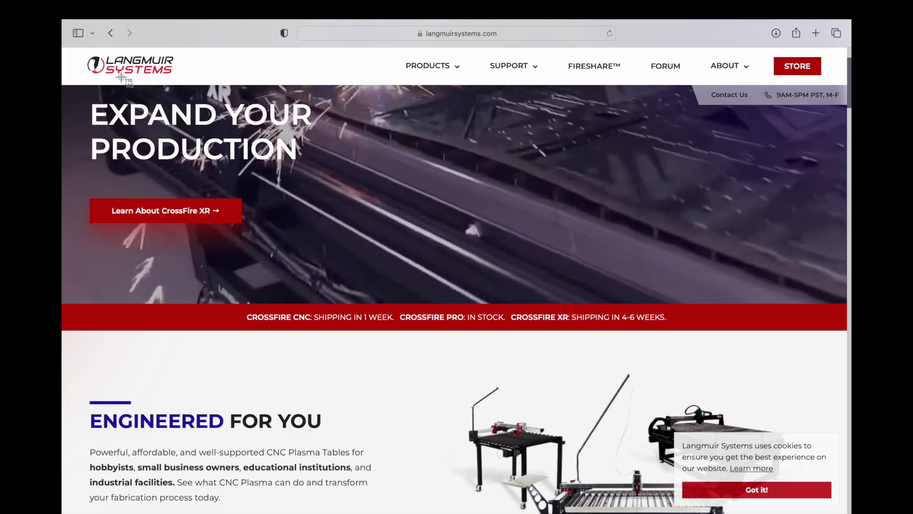
key("super+shift+4")
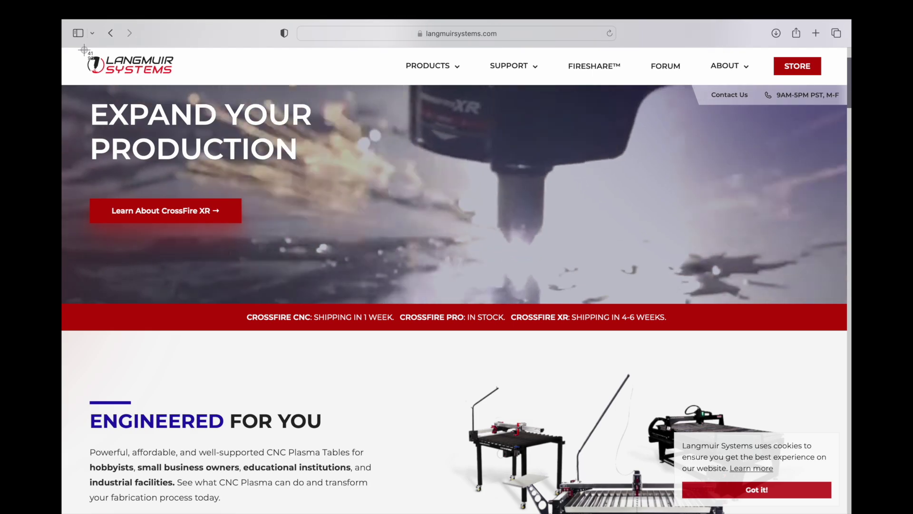
left_click_drag(84, 49, 183, 79)
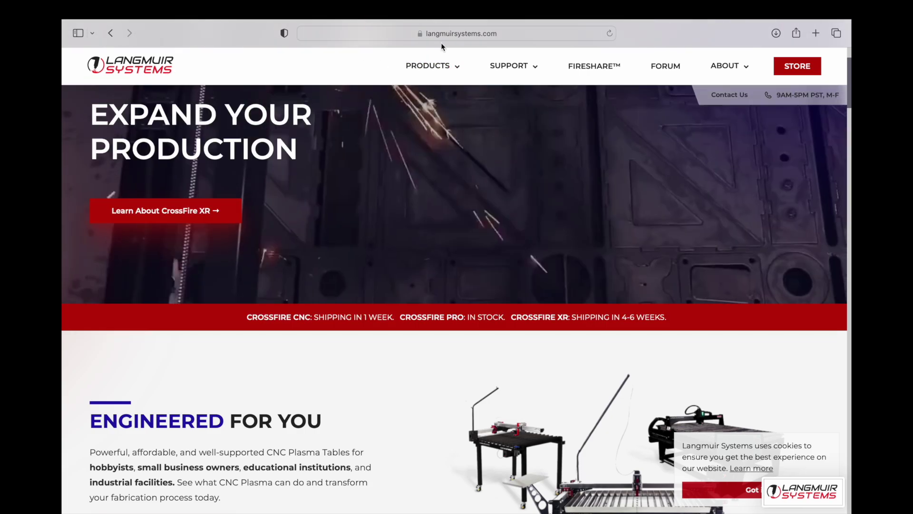
left_click(462, 33)
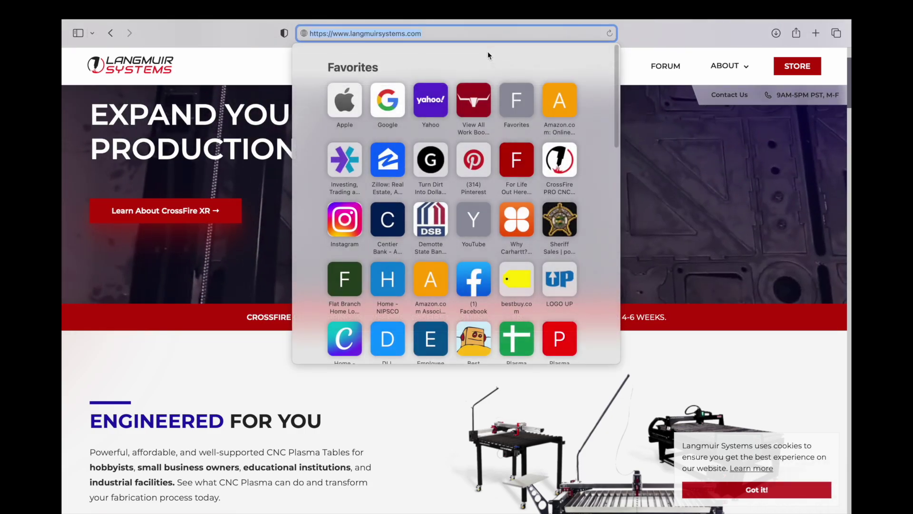
Search Google for 'font finder' and open MyFonts' WhatTheFont result
type("font finder")
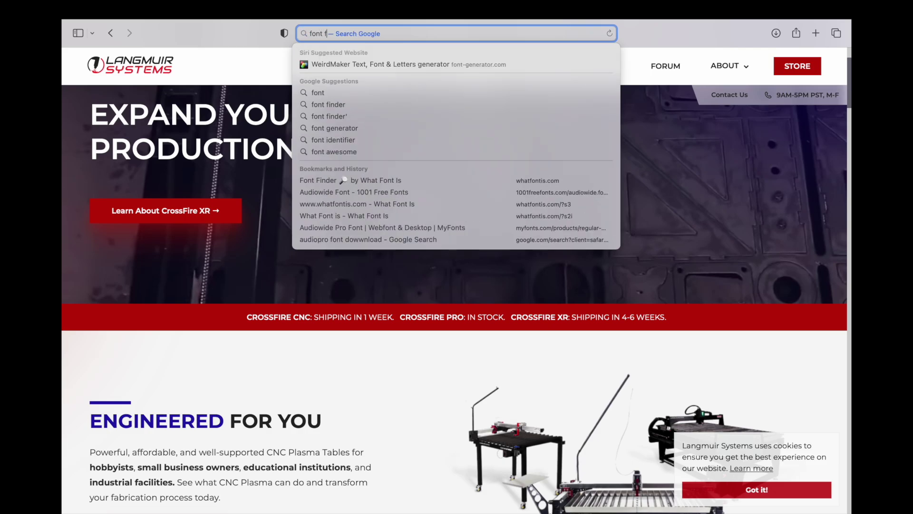
key("Return")
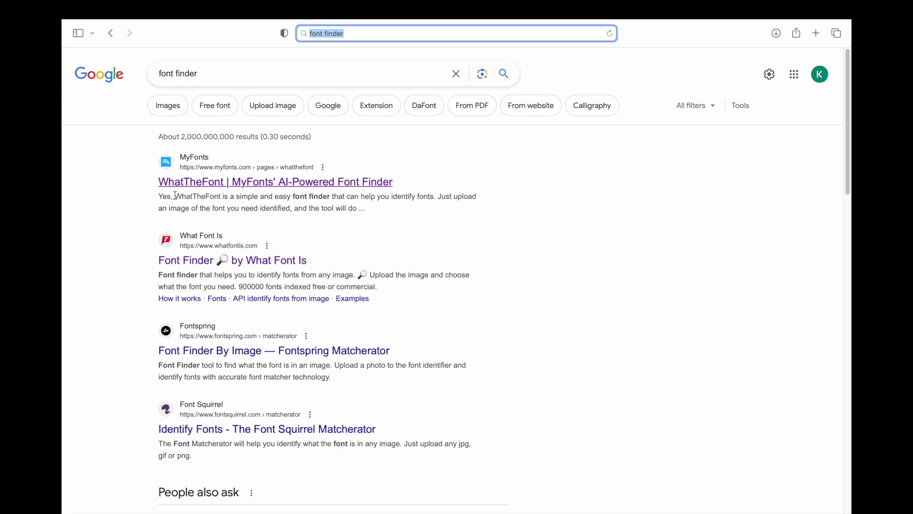
left_click(226, 184)
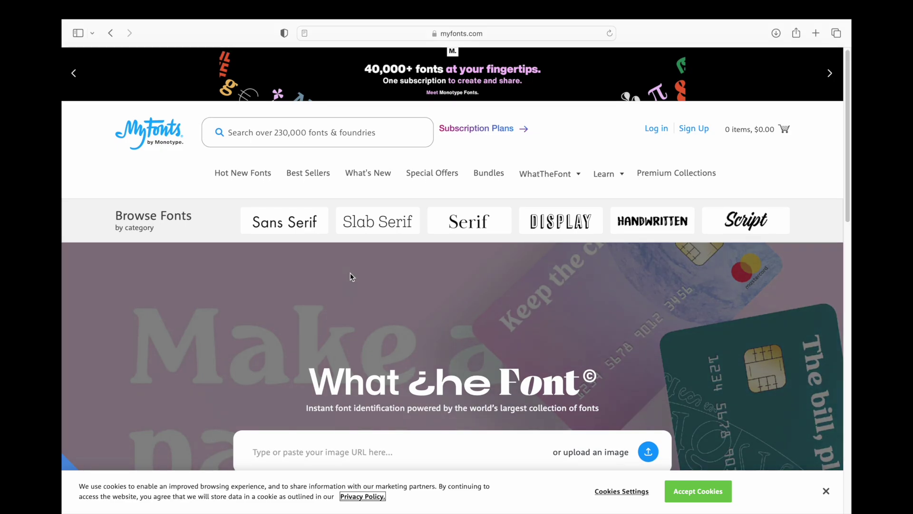
Upload the newest Langmuir logo screenshot to WhatTheFont and identify the LANGMUIR lettering
scroll(290, 295, "down", 3)
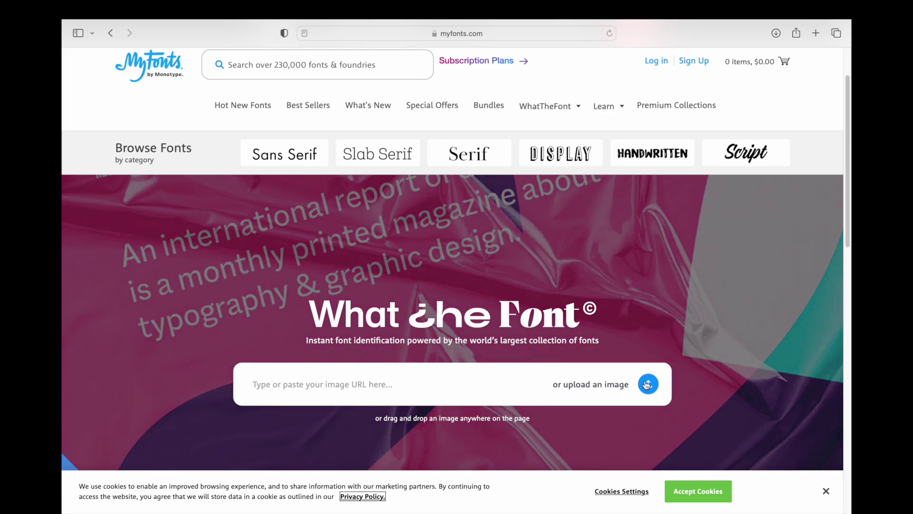
left_click(647, 384)
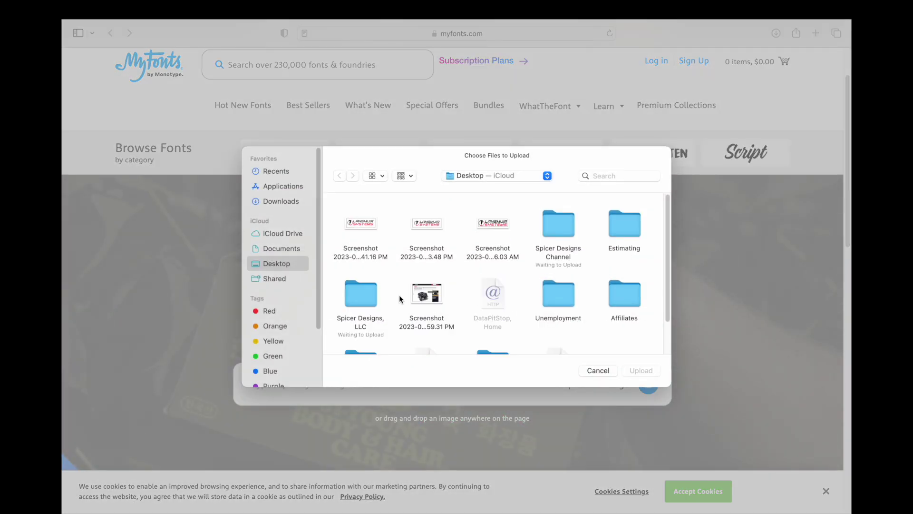
left_click(492, 225)
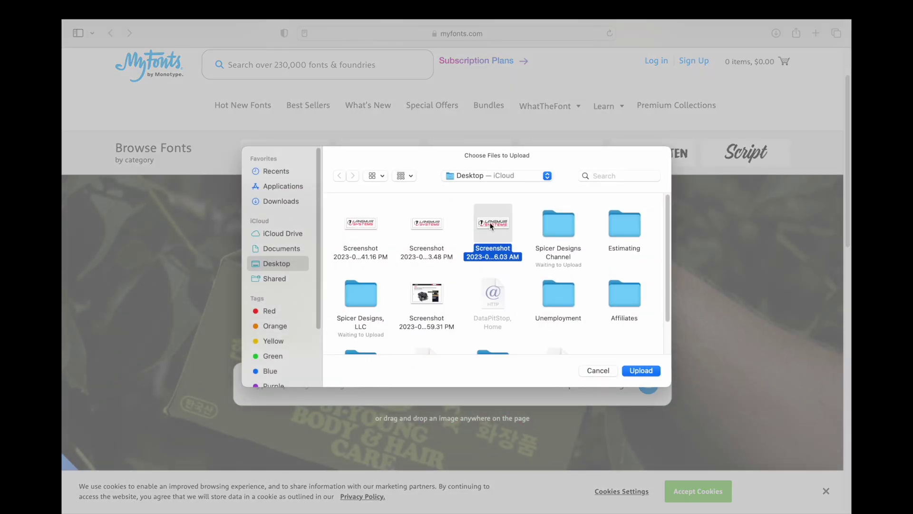
left_click(634, 371)
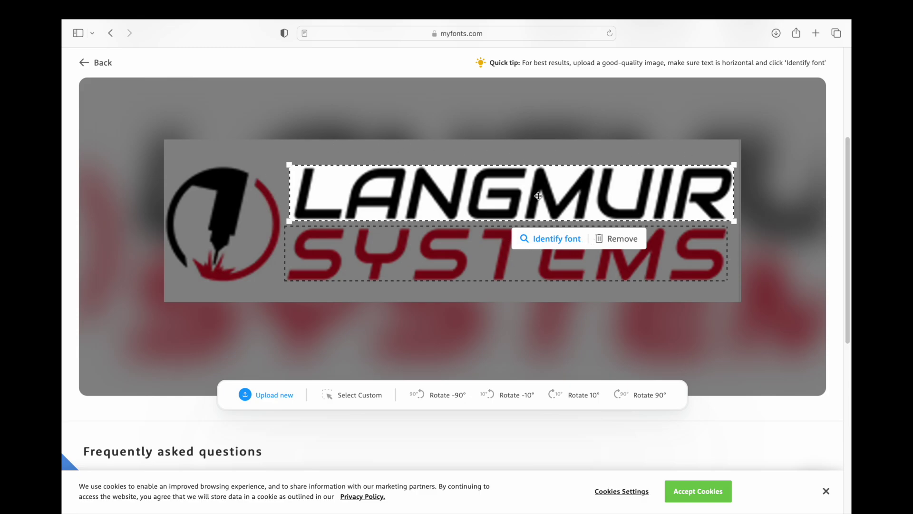
left_click(563, 246)
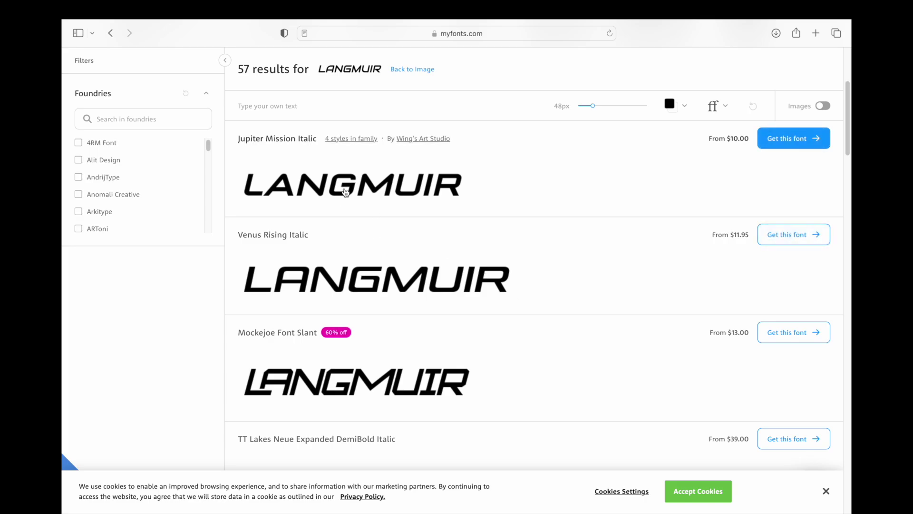
Scroll the 57 LANGMUIR font matches down to Audiowide Pro
scroll(380, 286, "down", 2)
scroll(380, 286, "down", 4)
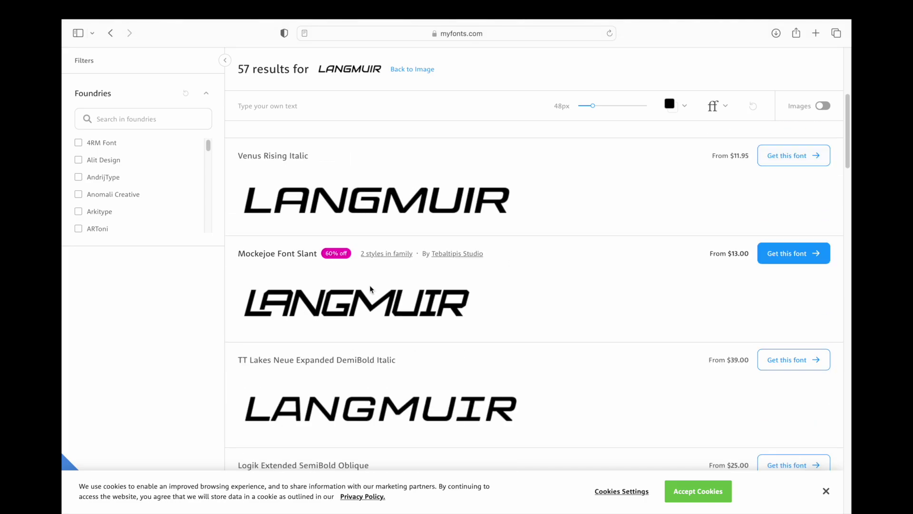
scroll(320, 184, "up", 8)
scroll(390, 333, "down", 3)
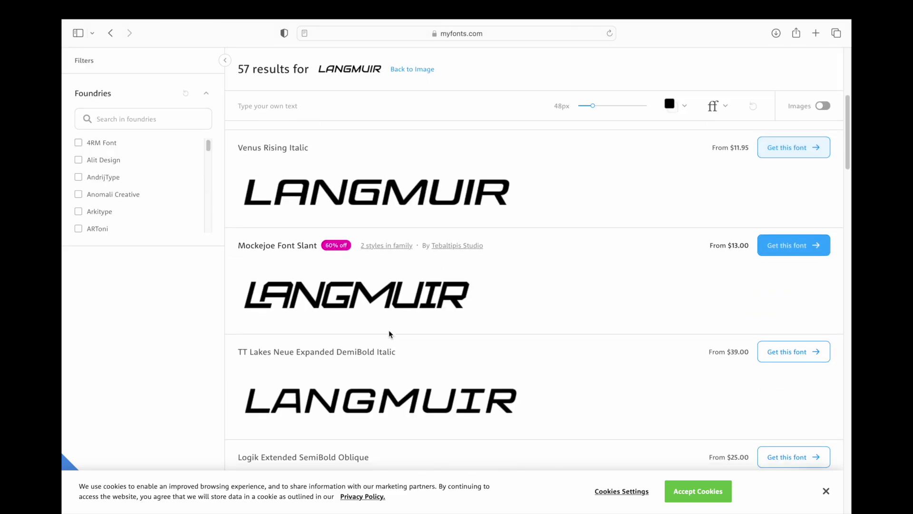
scroll(348, 245, "up", 6)
scroll(349, 252, "down", 1)
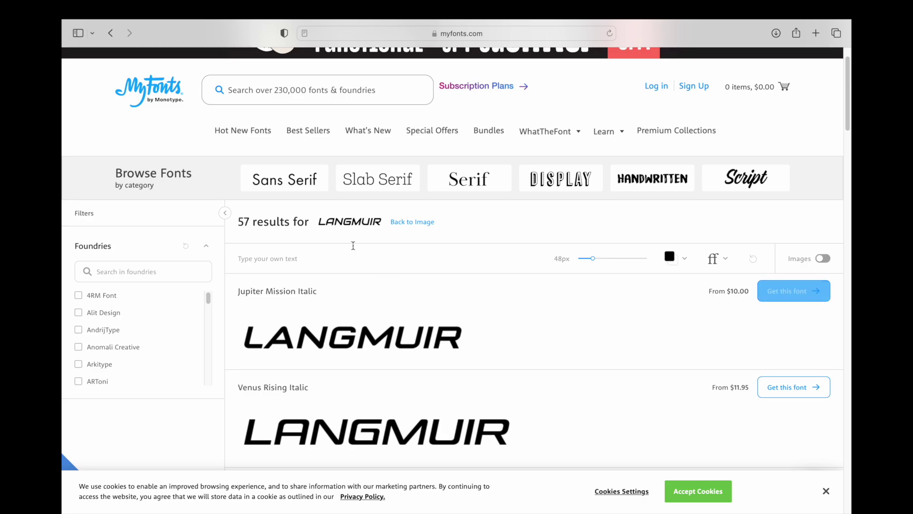
scroll(369, 295, "down", 8)
scroll(375, 305, "down", 8)
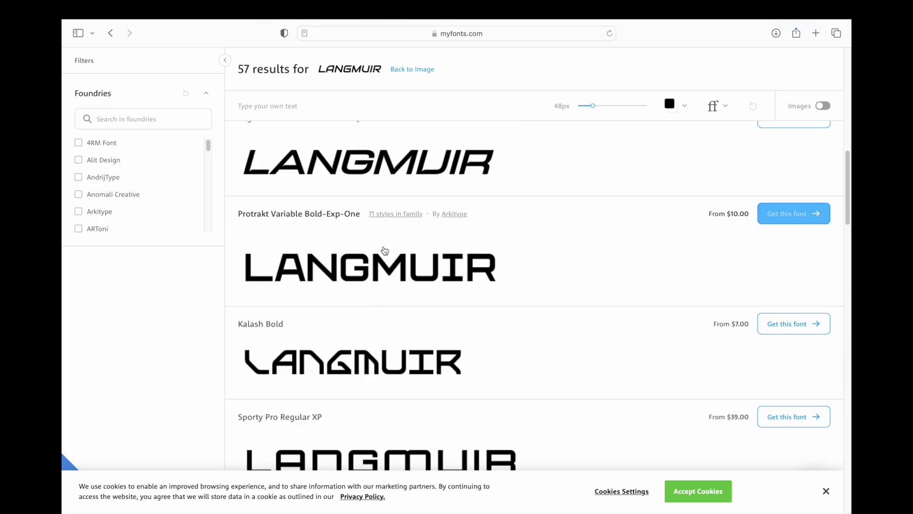
scroll(370, 280, "down", 5)
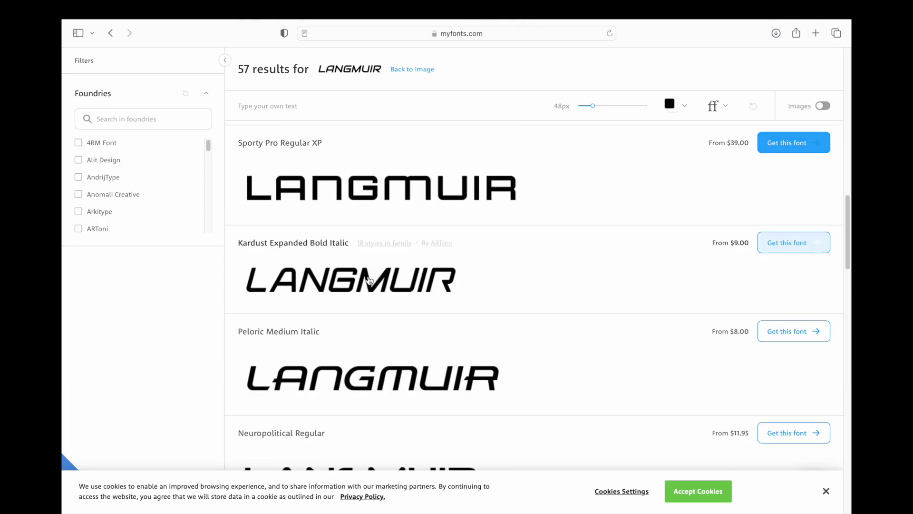
scroll(348, 283, "down", 5)
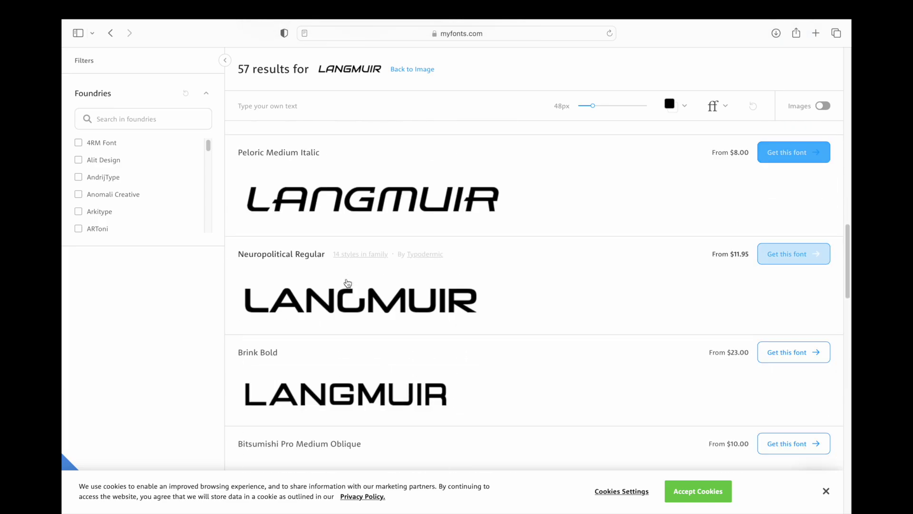
scroll(336, 316, "down", 5)
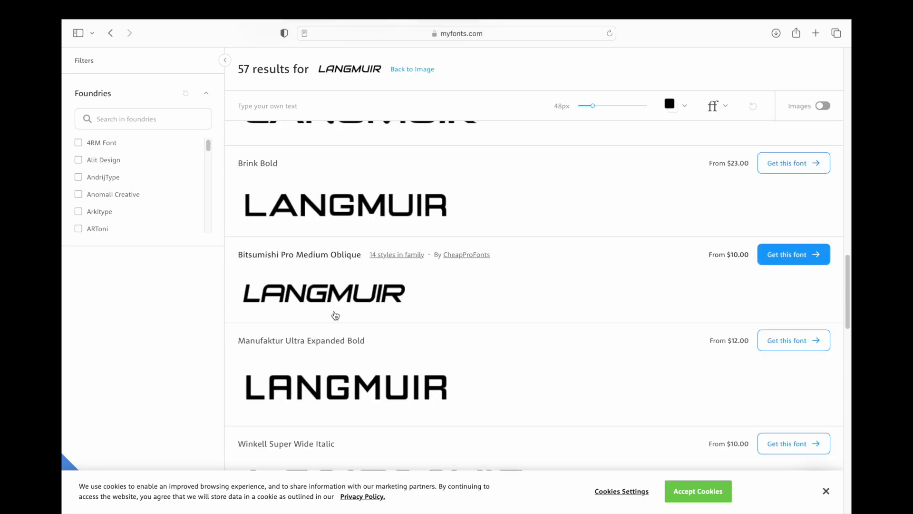
scroll(320, 304, "down", 10)
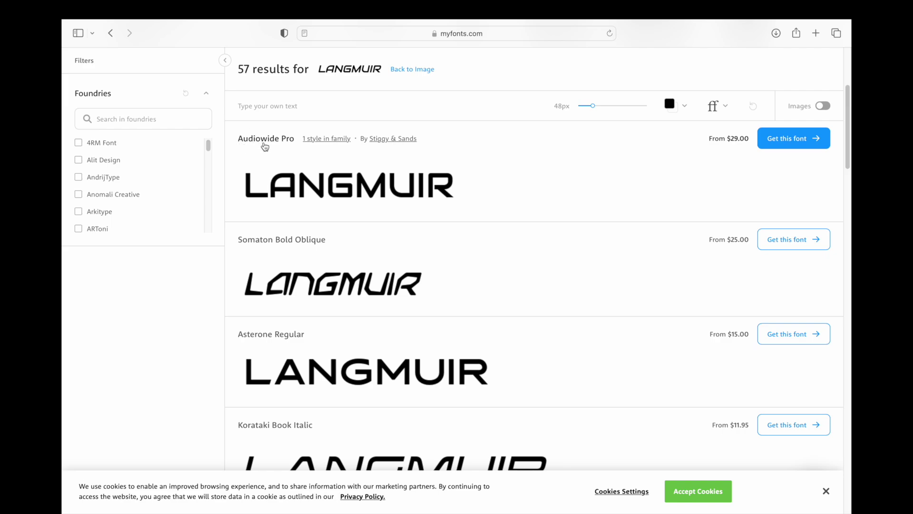
key("super+l")
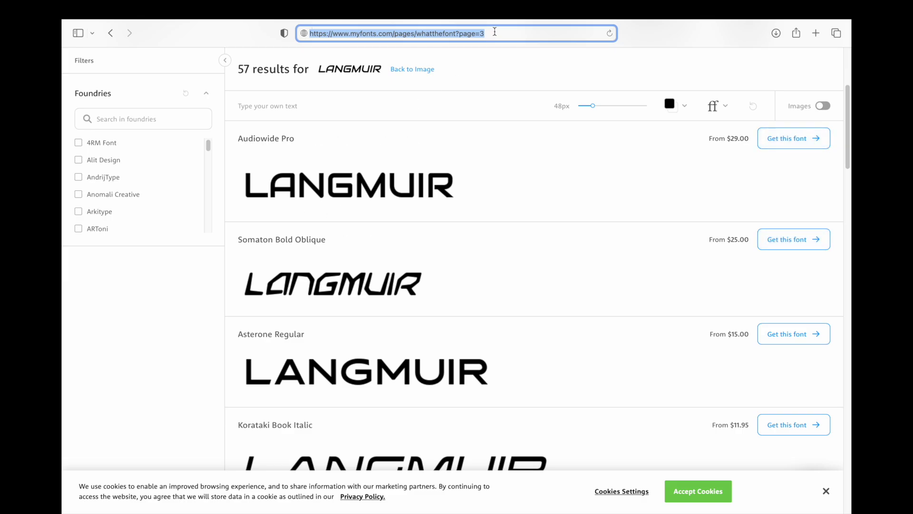
Search Google for 'free fonts' and open the 1001 Free Fonts site
type("free fonts")
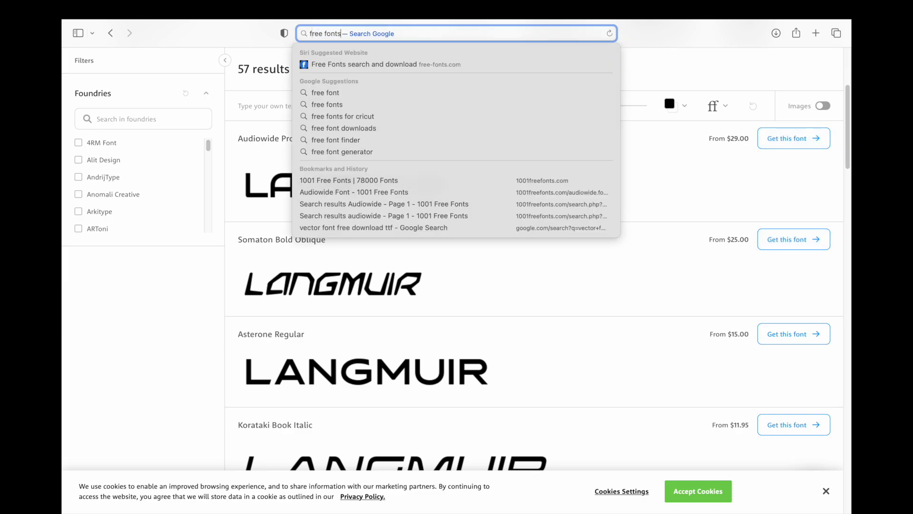
key("Return")
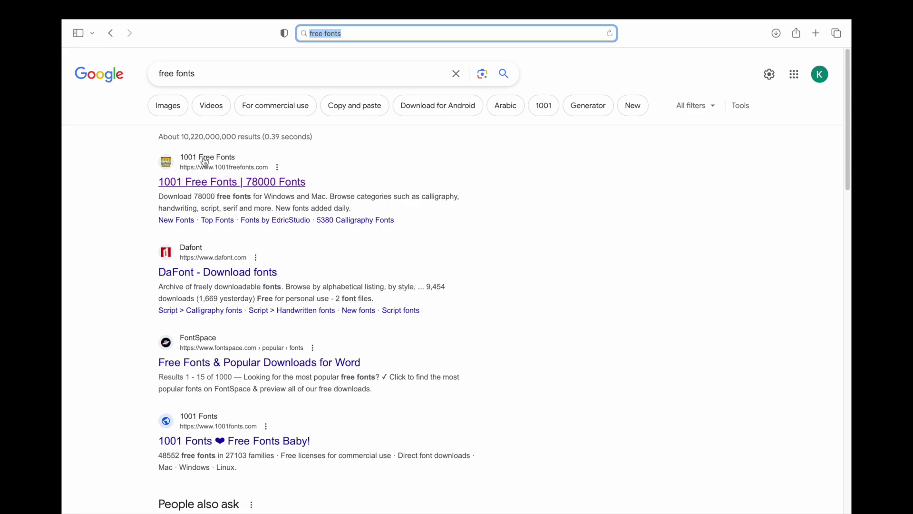
left_click(222, 178)
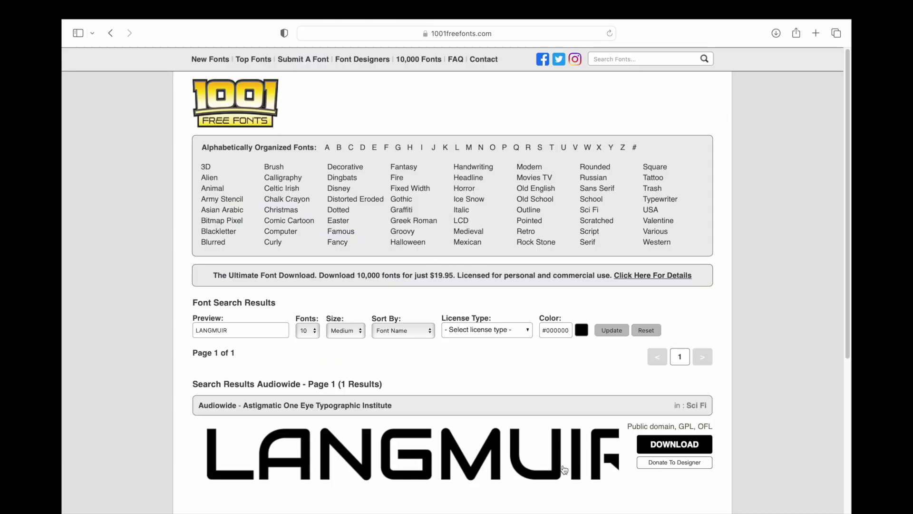
Scroll the 1001 Free Fonts results to the Audiowide entry and its DOWNLOAD button
scroll(470, 362, "down", 1)
scroll(470, 363, "down", 3)
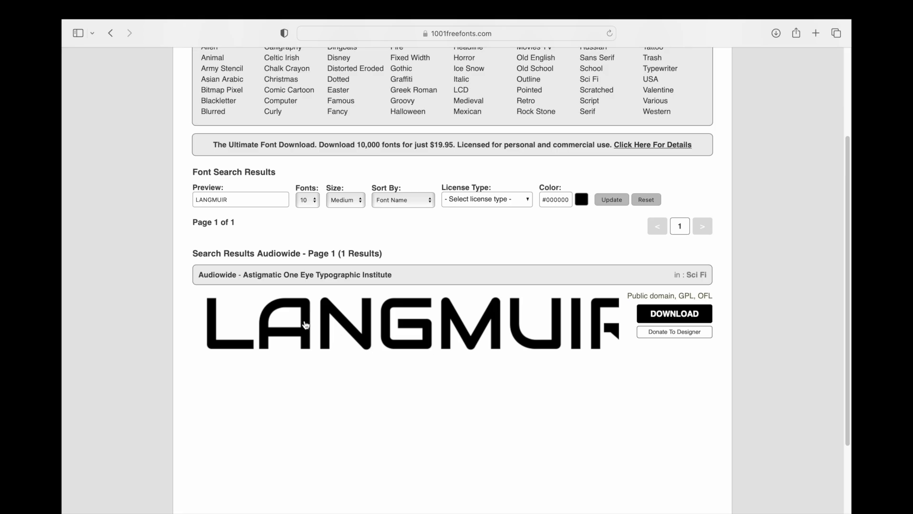
scroll(469, 324, "down", 2)
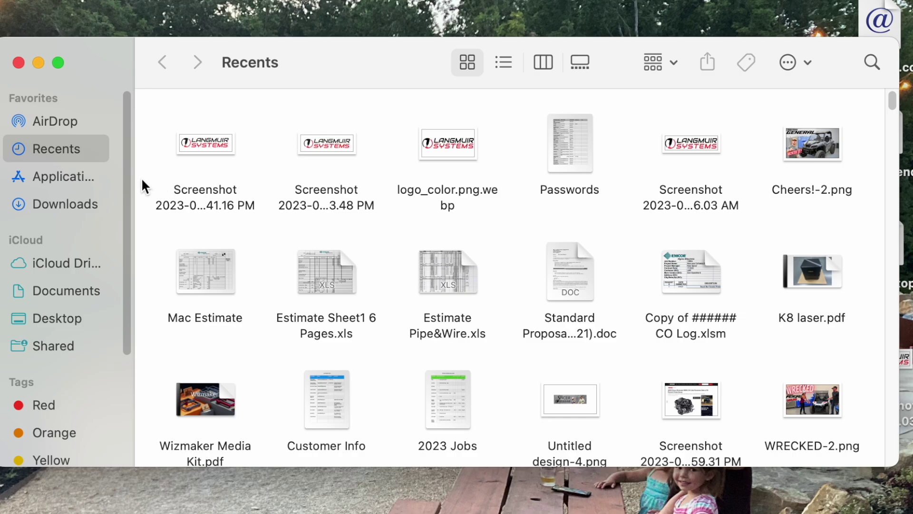
Open Audiowide-Regular.ttf from the downloaded audiowide folder in Downloads
left_click(66, 203)
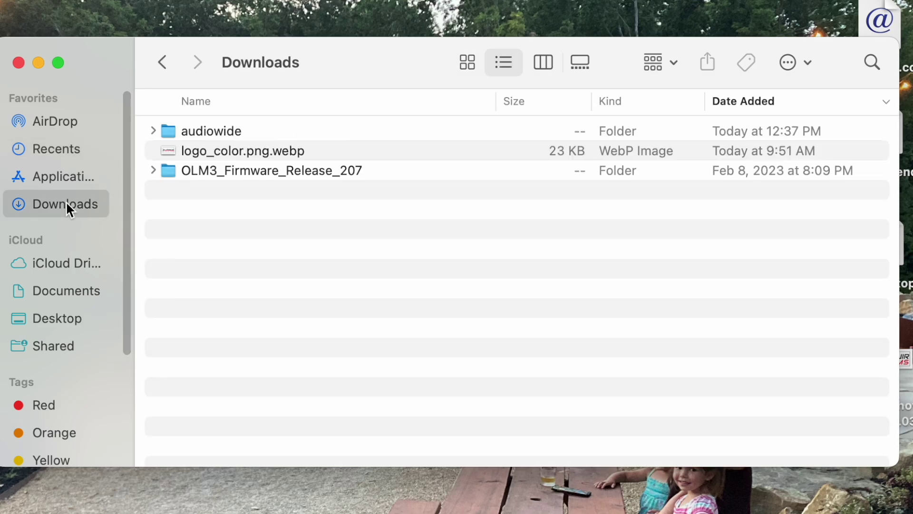
double_click(218, 130)
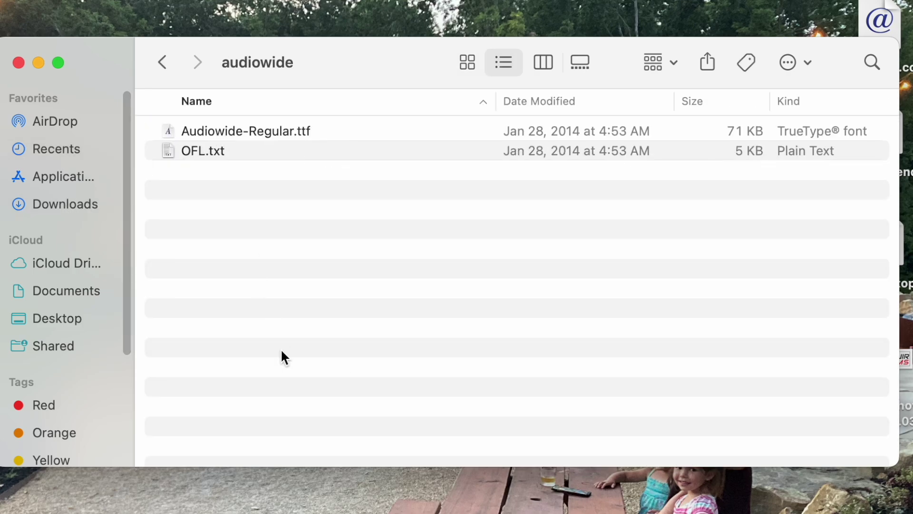
double_click(256, 128)
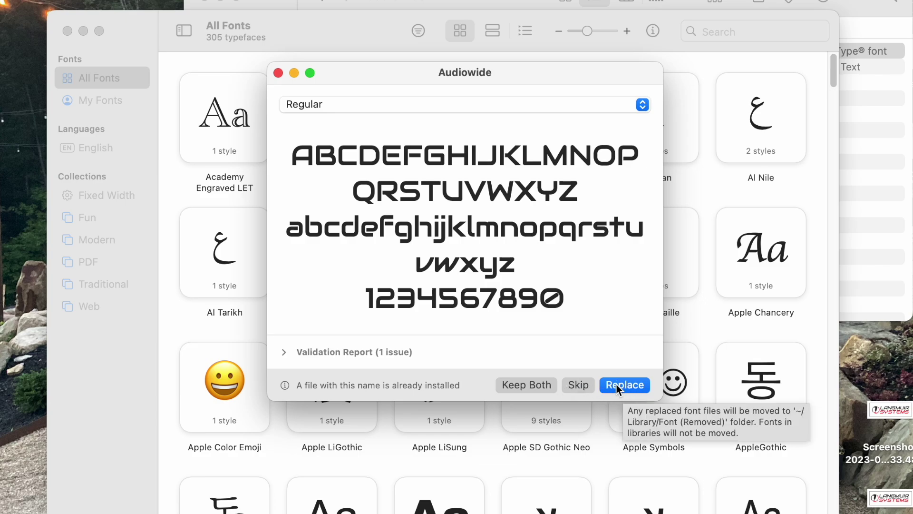
Close the already-installed Audiowide preview and move the Font Book window aside
left_click(279, 72)
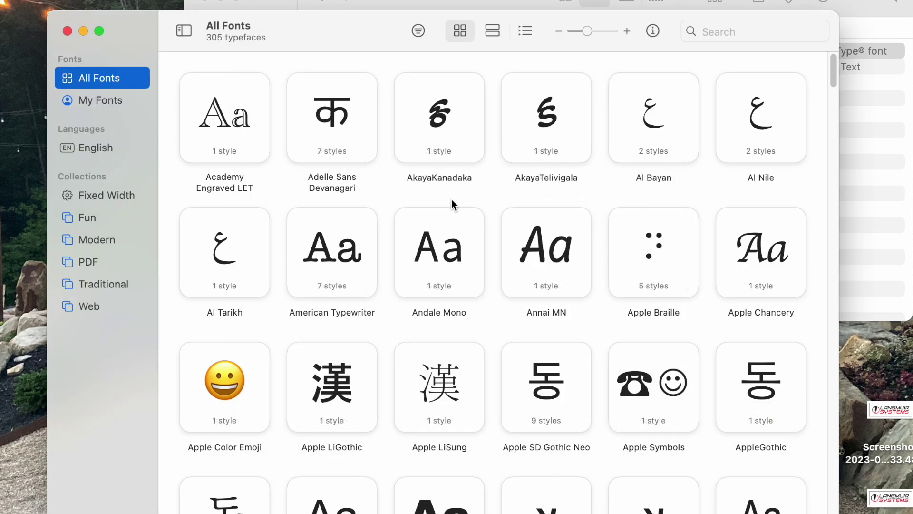
left_click_drag(339, 48, 350, 91)
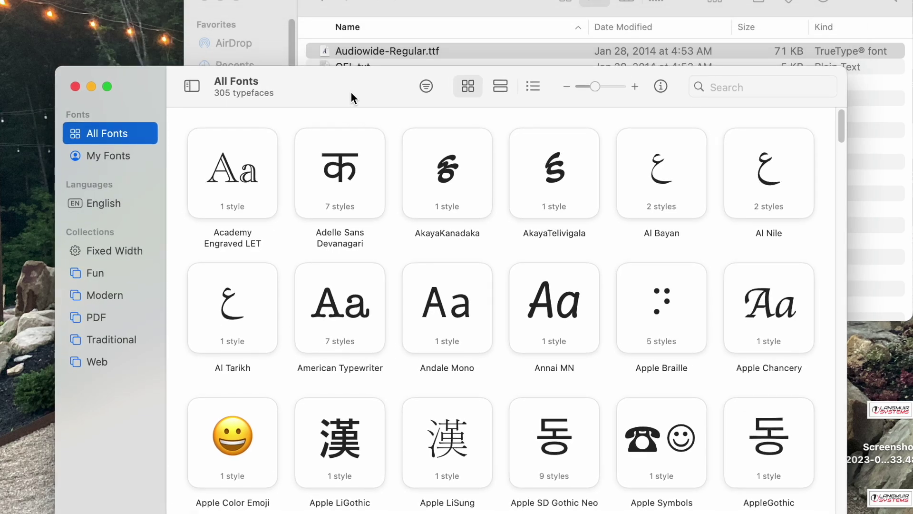